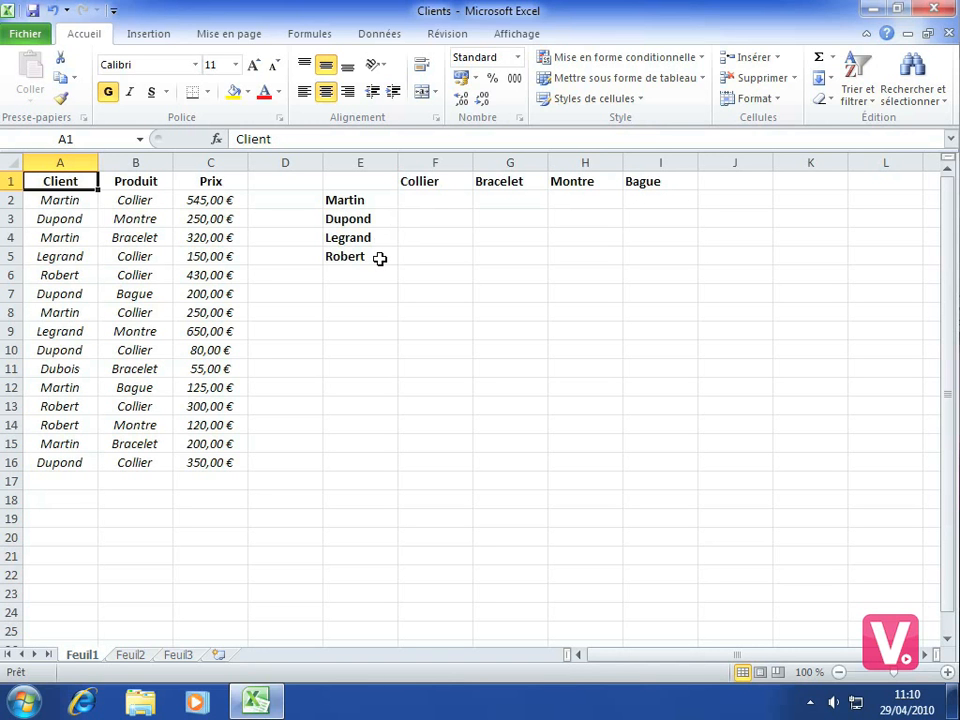
Begin a SOMMEPROD formula in cell F2 whose first condition is (A2:A16=A2), matching the client column to the first client
{"action": "left_click", "coordinate": [427, 200]}
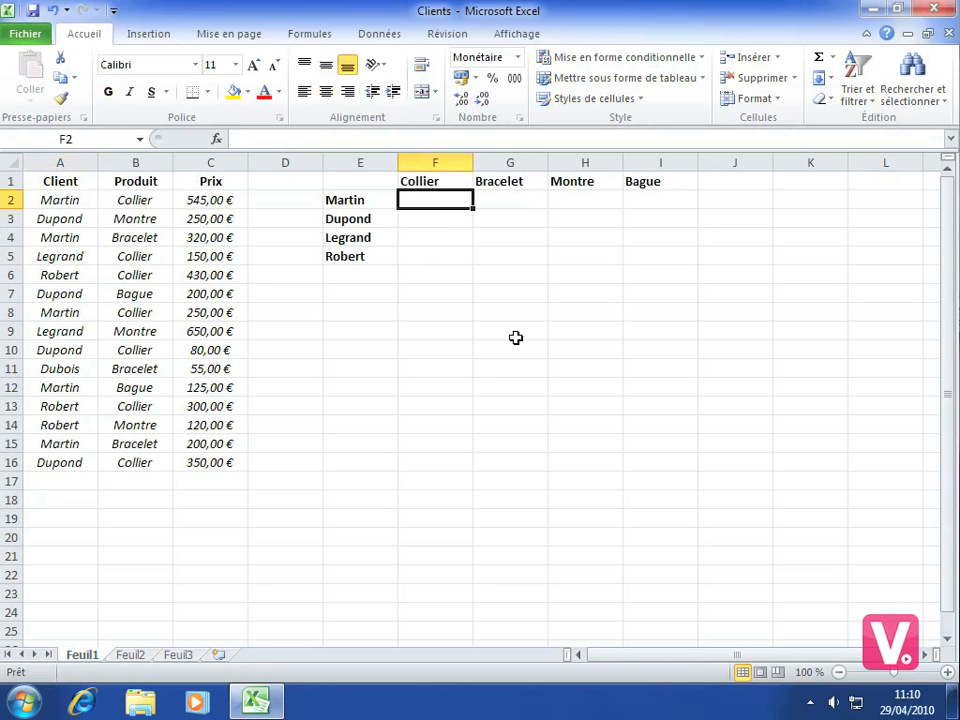
{"action": "type", "text": "="}
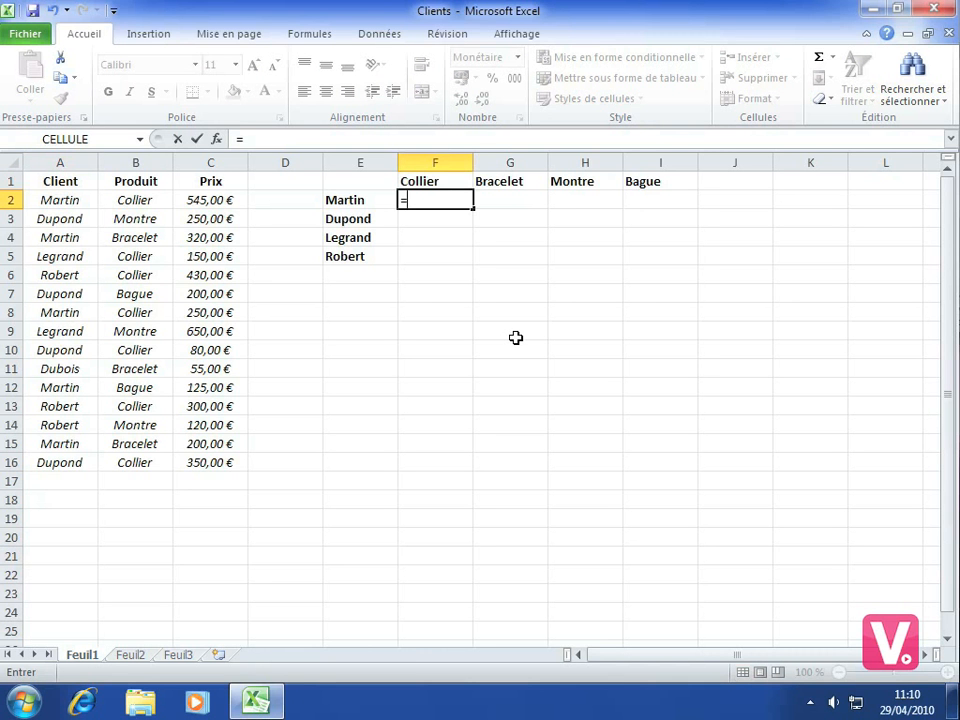
{"action": "type", "text": "somme"}
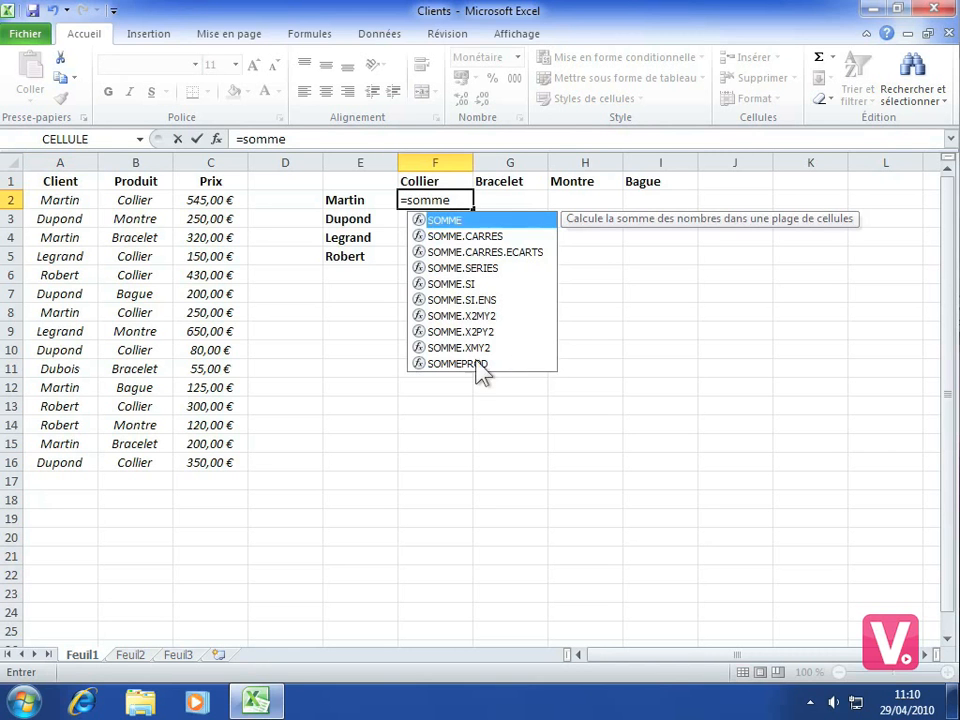
{"action": "left_click", "coordinate": [448, 364]}
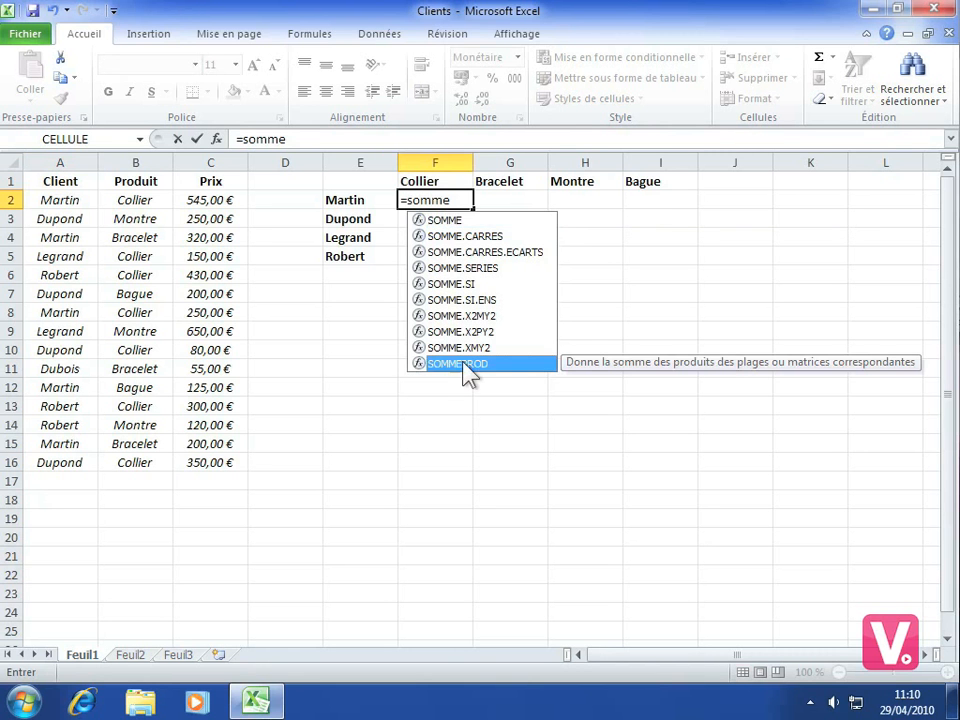
{"action": "double_click", "coordinate": [462, 363]}
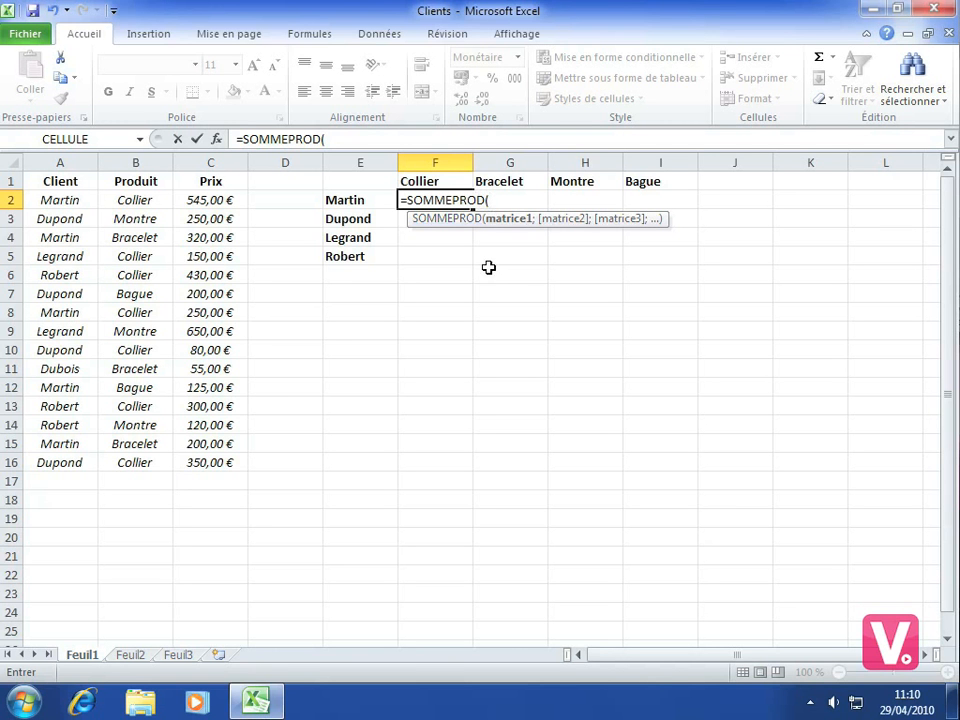
{"action": "type", "text": "("}
{"action": "left_click_drag", "start_coordinate": [55, 199], "coordinate": [58, 461]}
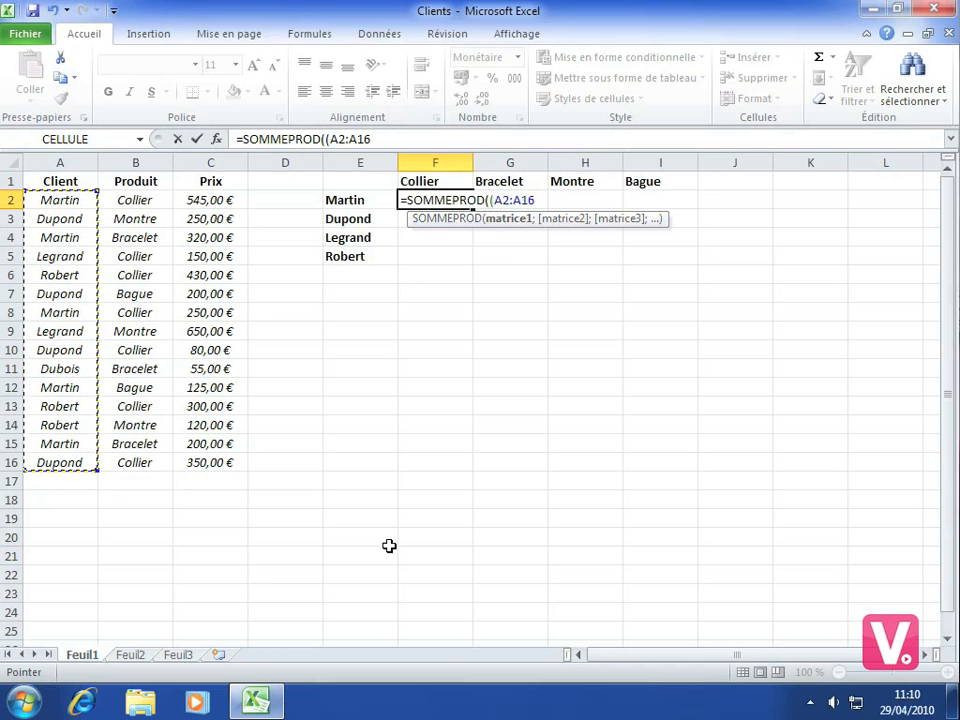
{"action": "type", "text": "="}
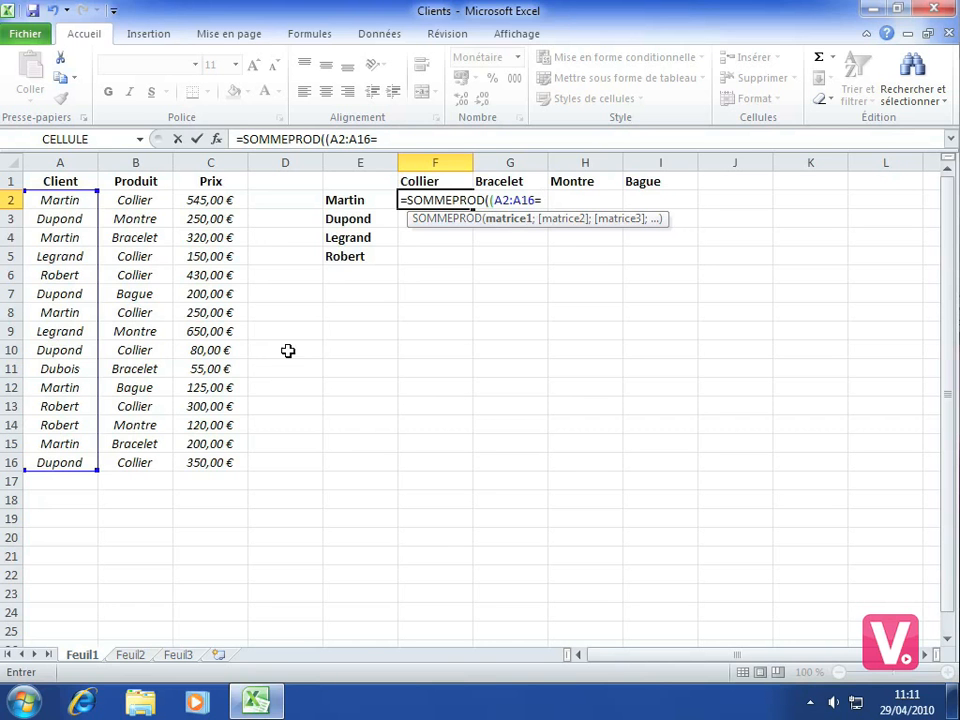
{"action": "left_click", "coordinate": [60, 198]}
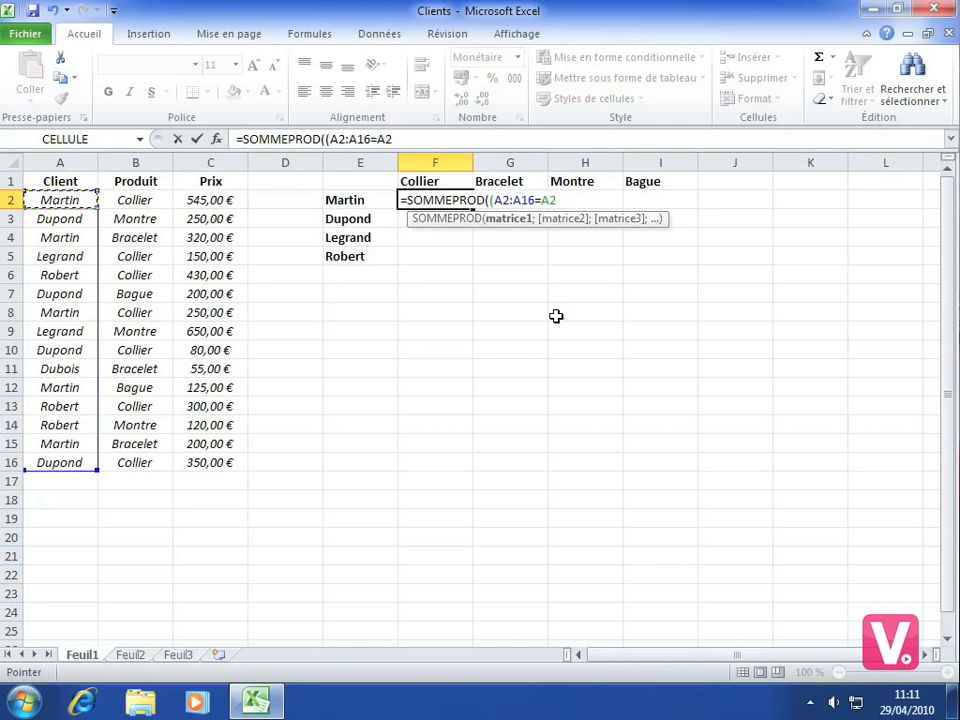
Complete the F2 formula by multiplying by the product condition (B2:B16=B2) and the price range (C2:C16)
{"action": "type", "text": ")*("}
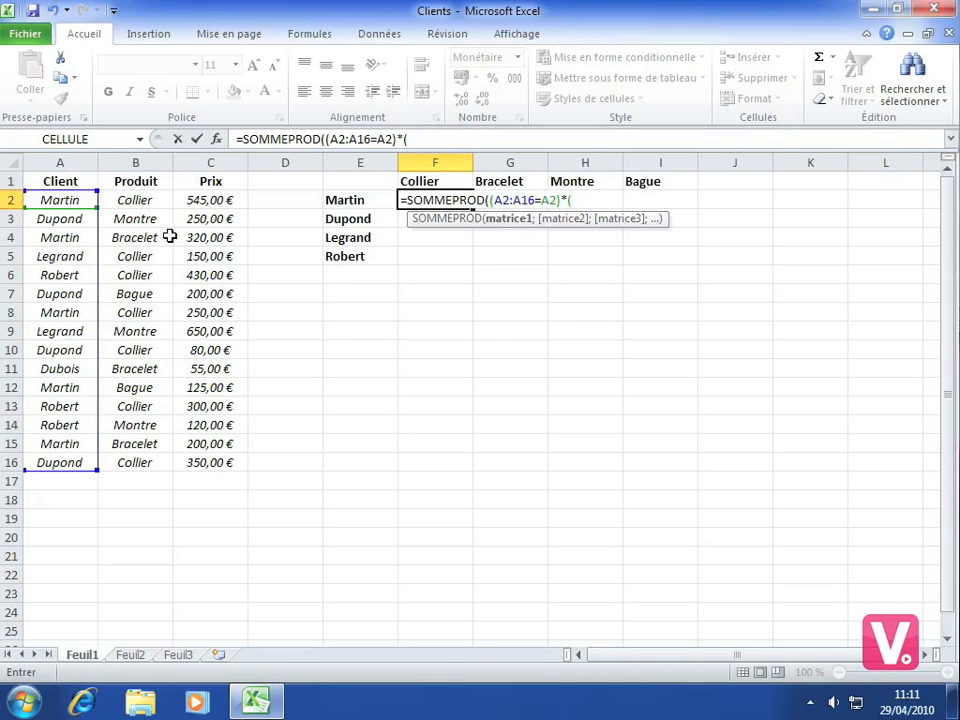
{"action": "left_click_drag", "start_coordinate": [128, 200], "coordinate": [139, 476]}
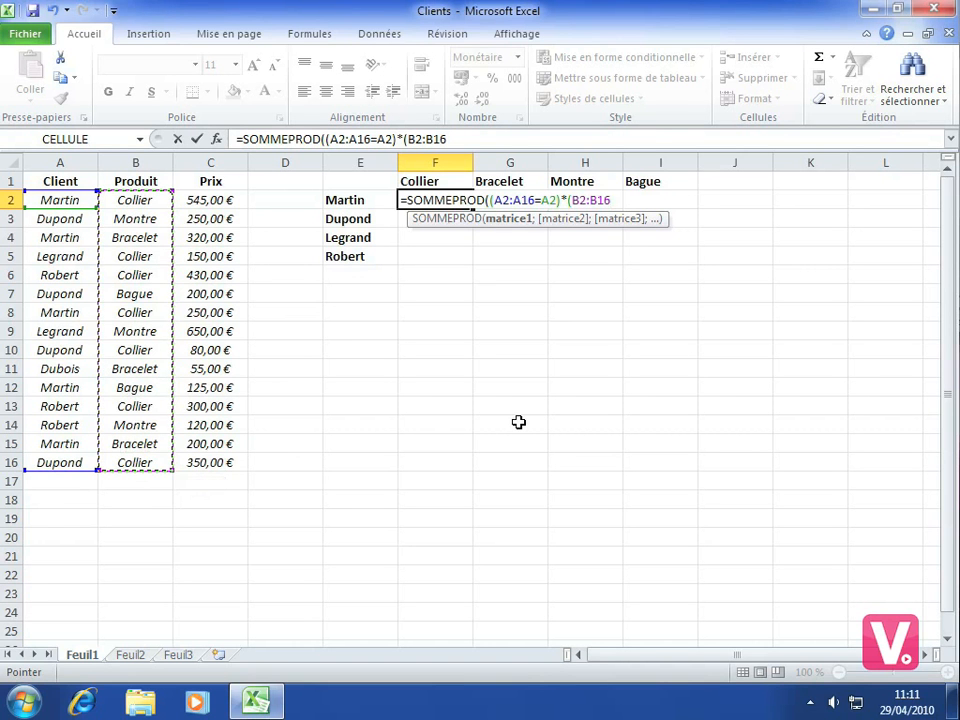
{"action": "type", "text": "="}
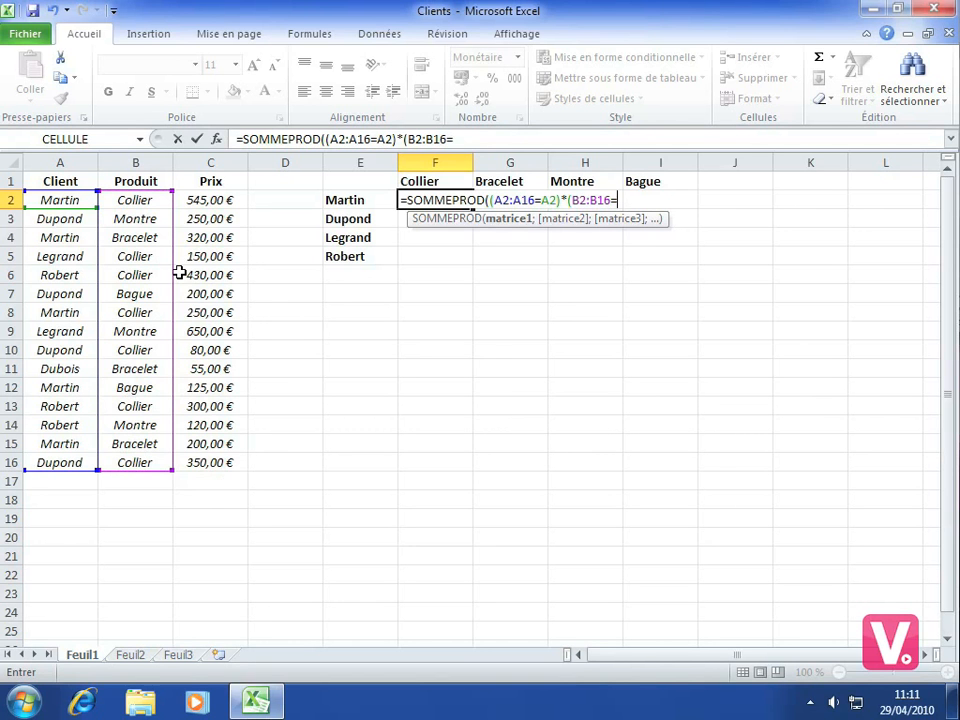
{"action": "left_click", "coordinate": [134, 199]}
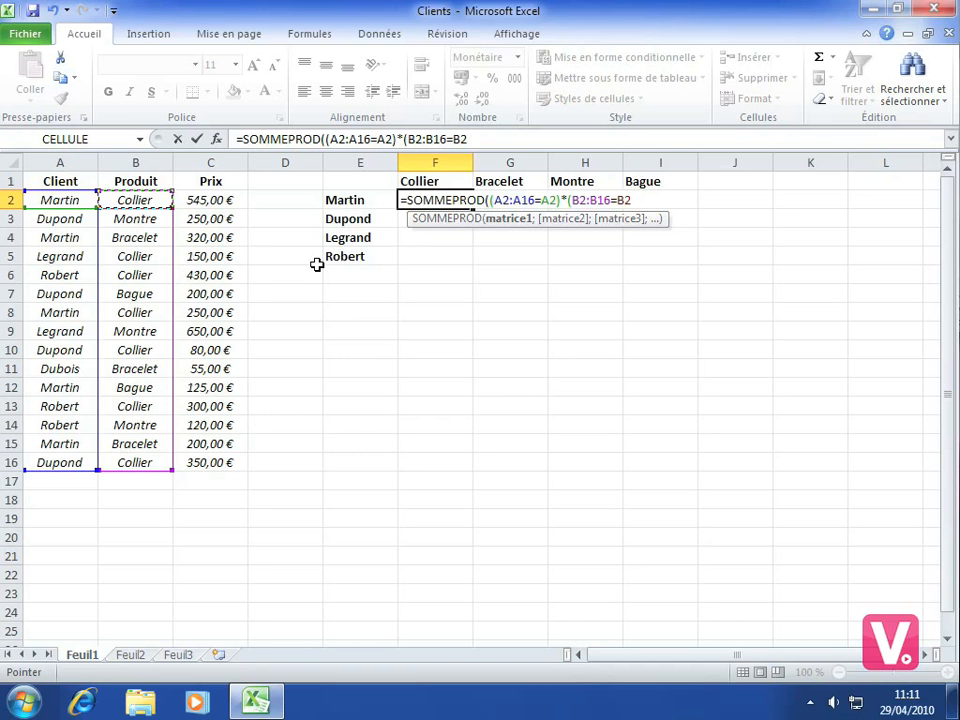
{"action": "type", "text": ")*("}
{"action": "left_click_drag", "start_coordinate": [200, 200], "coordinate": [205, 462]}
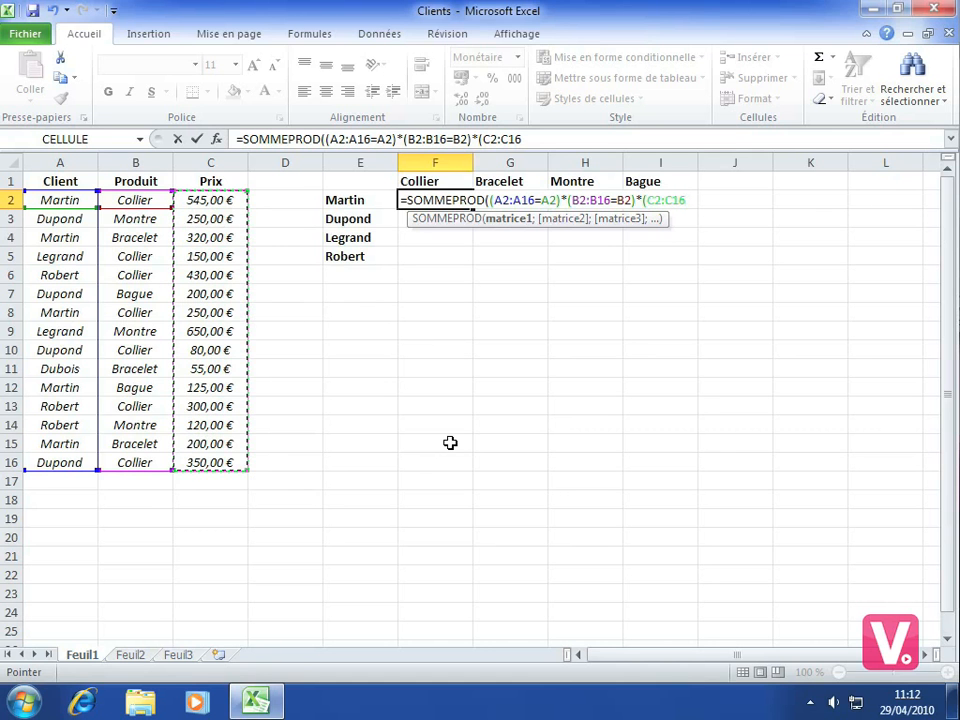
{"action": "type", "text": ")"}
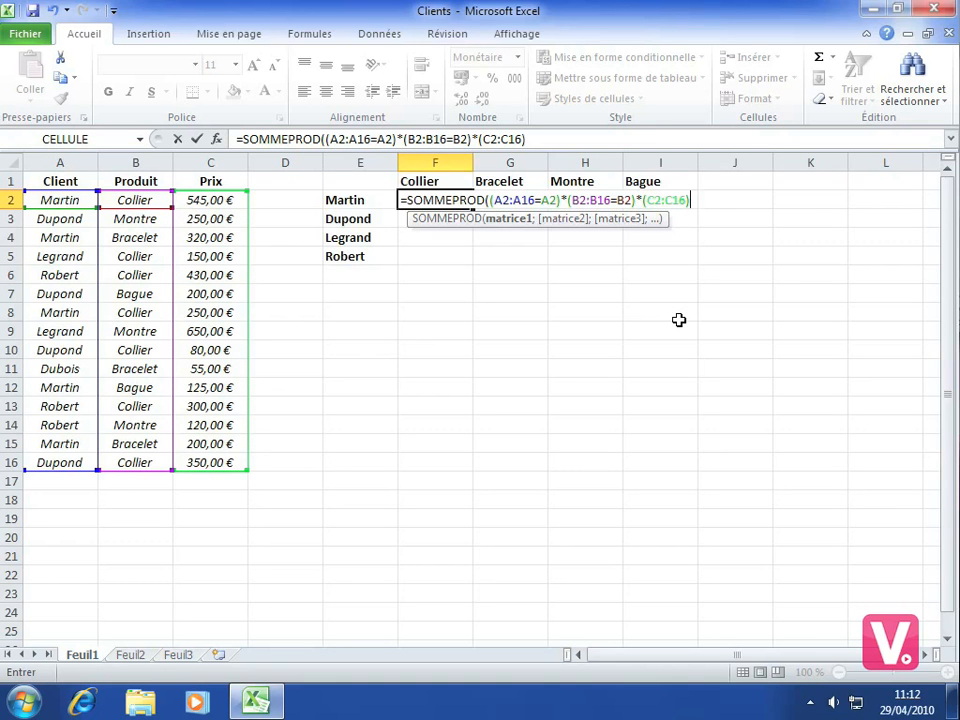
{"action": "type", "text": ")"}
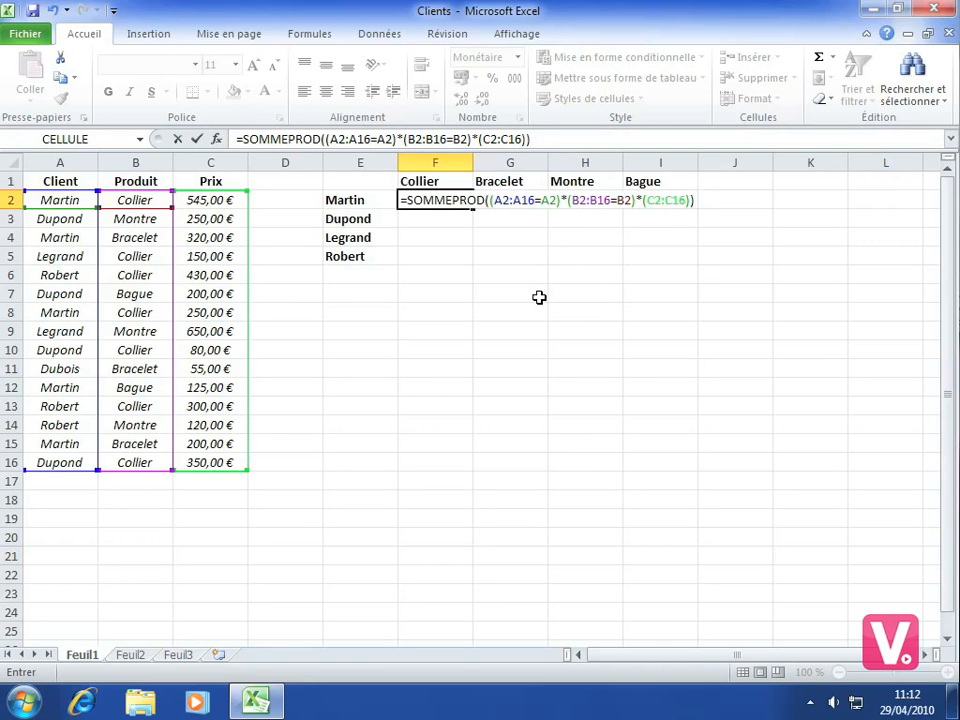
{"action": "key", "text": "Return"}
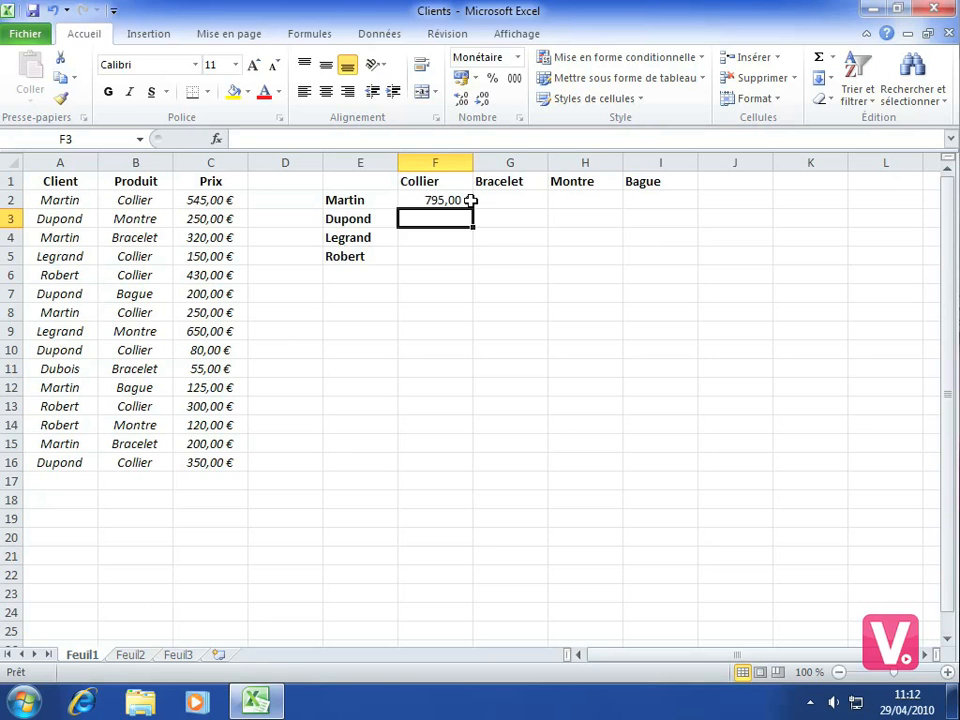
Begin a SOMMEPROD formula in cell I3 whose first condition is A2:A16=A3, matching the client column to the second client
{"action": "left_click", "coordinate": [644, 222]}
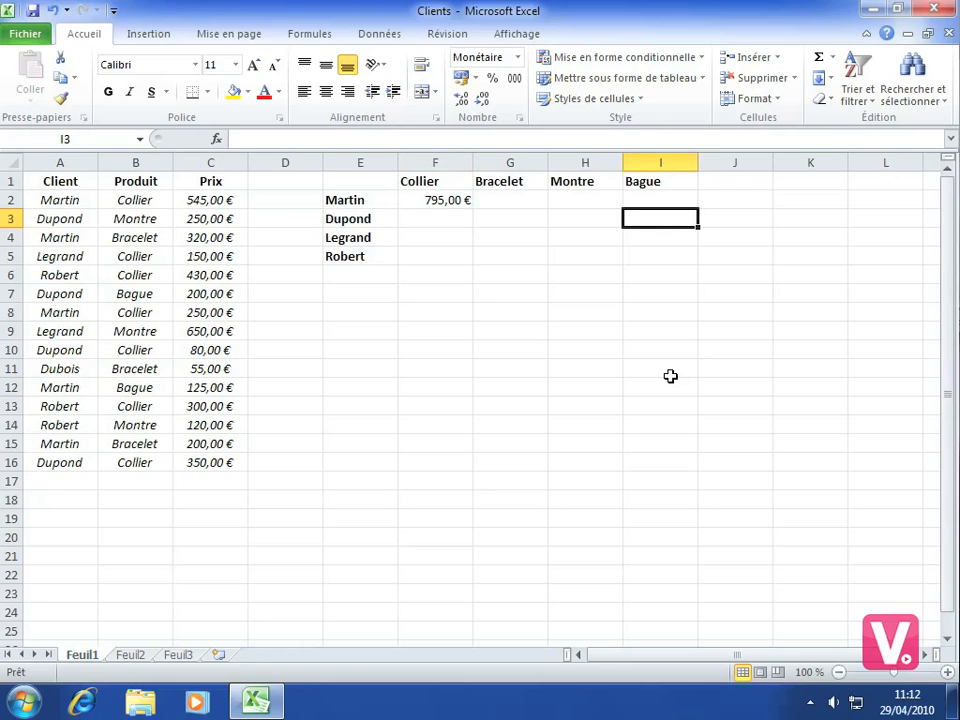
{"action": "type", "text": "="}
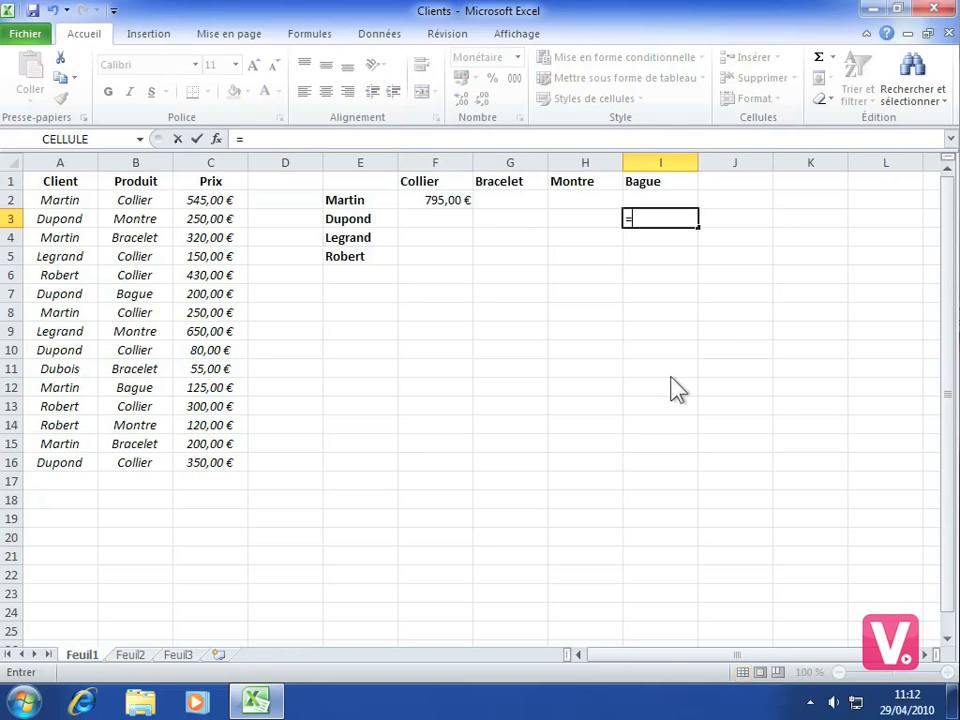
{"action": "type", "text": "somme"}
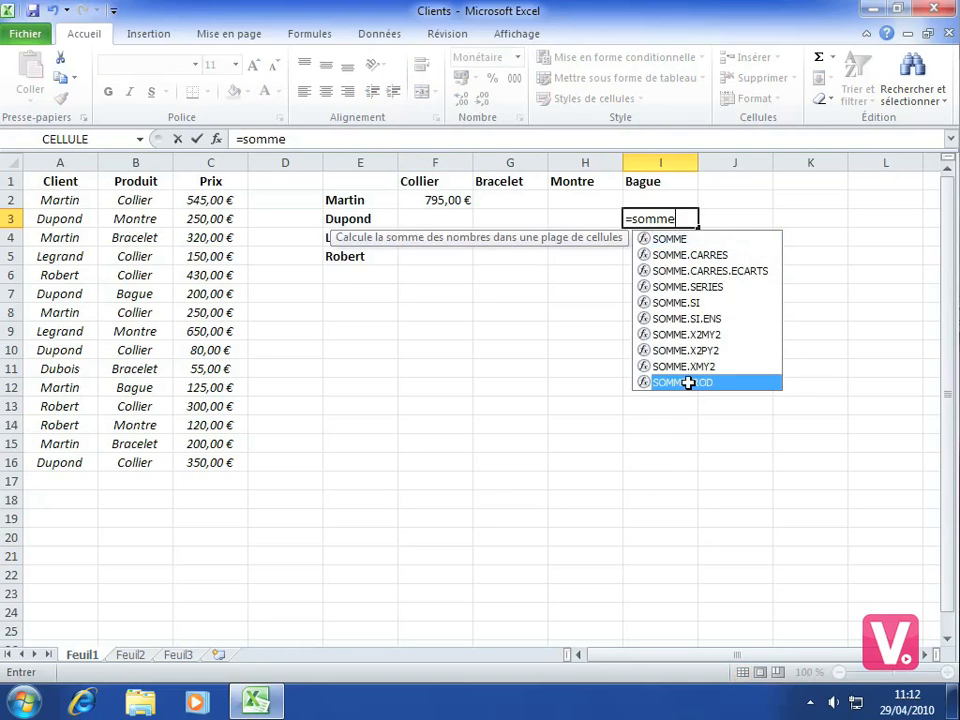
{"action": "double_click", "coordinate": [688, 382]}
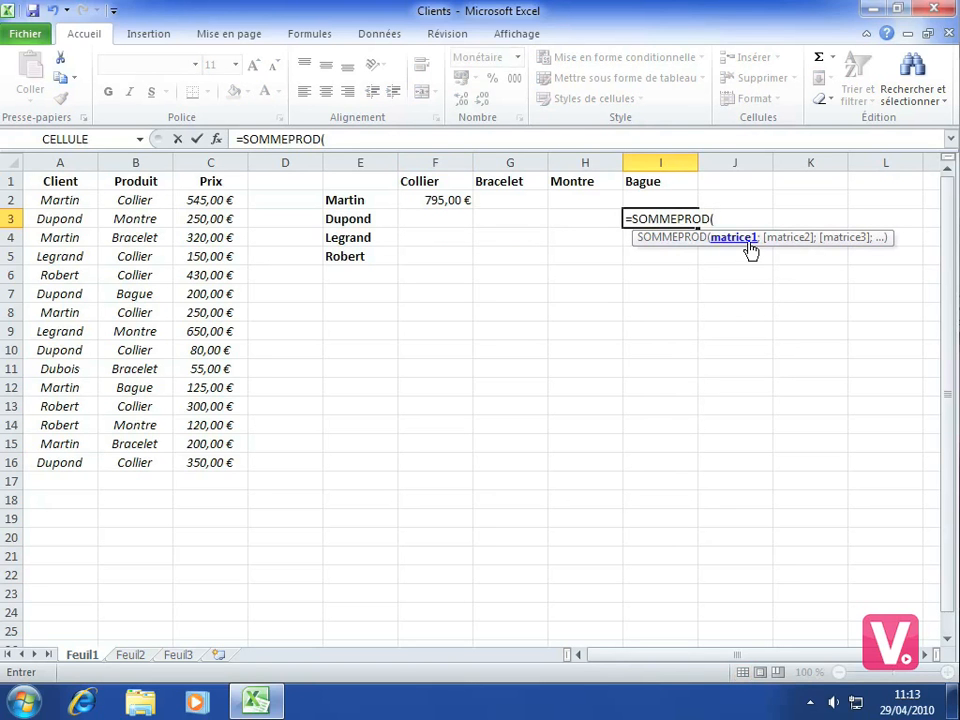
{"action": "type", "text": "("}
{"action": "left_click_drag", "start_coordinate": [57, 200], "coordinate": [57, 463]}
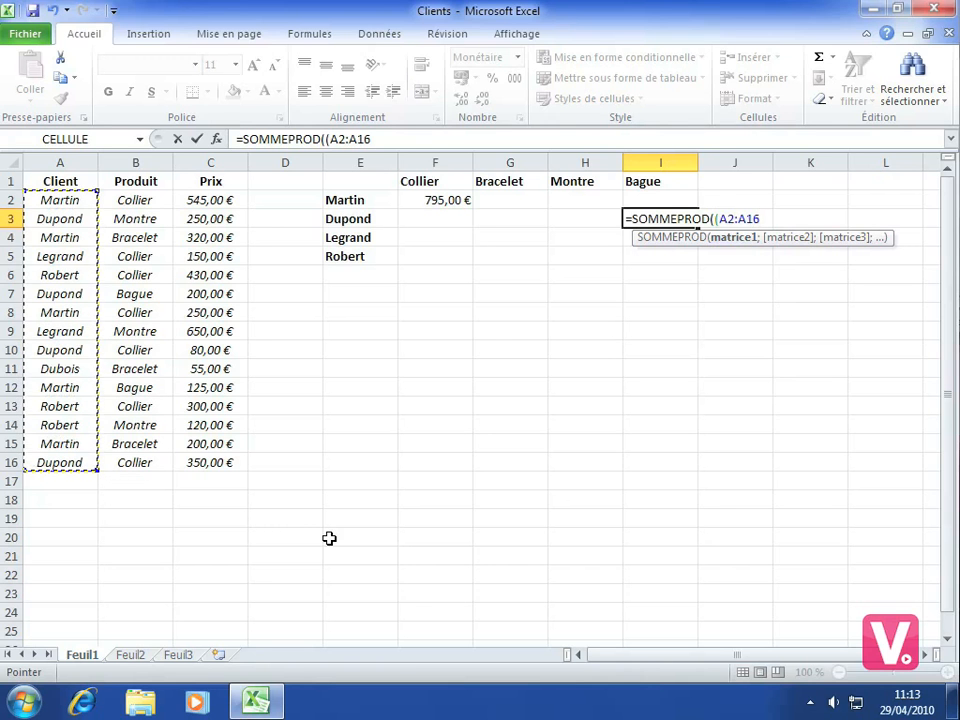
{"action": "type", "text": "="}
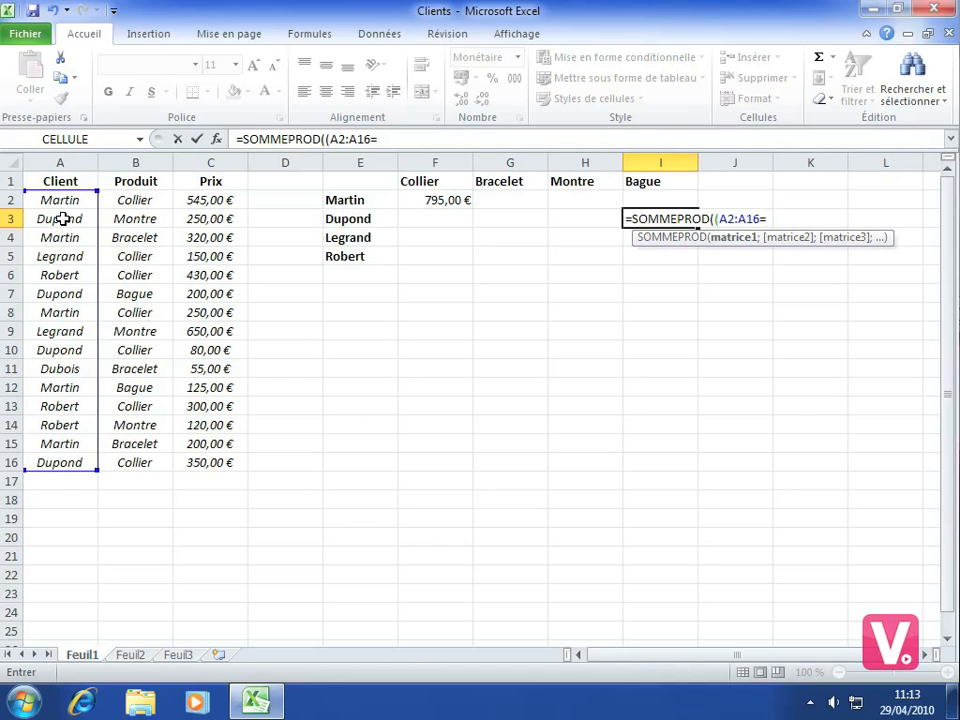
{"action": "left_click", "coordinate": [62, 218]}
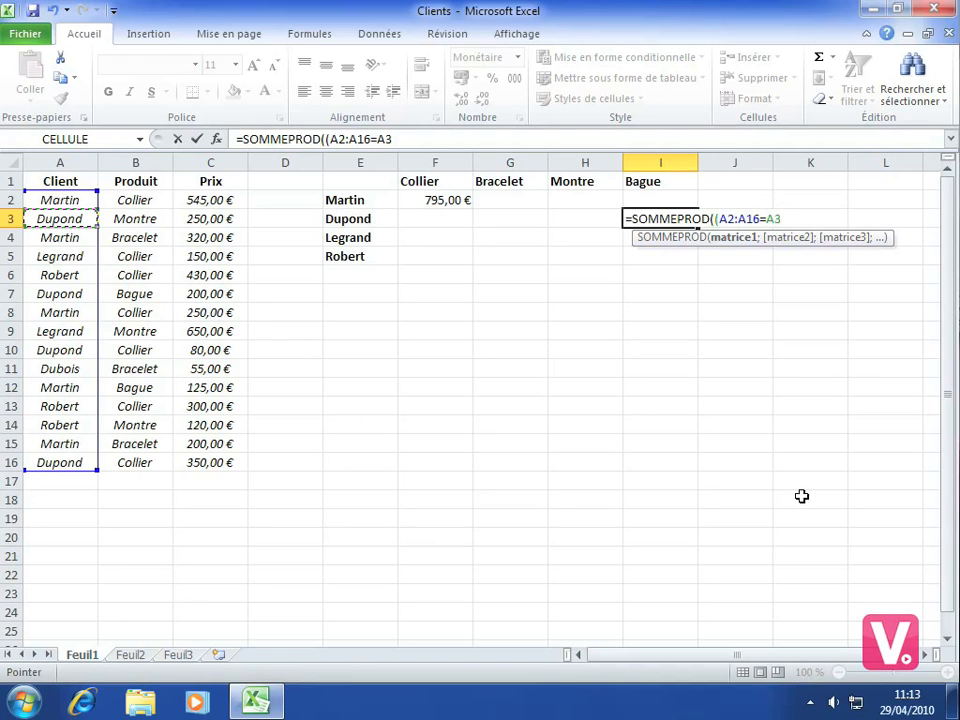
Complete the I3 formula by multiplying by the Bague product condition (B2:B16=B7) and the price range (C2:C16)
{"action": "type", "text": ")*("}
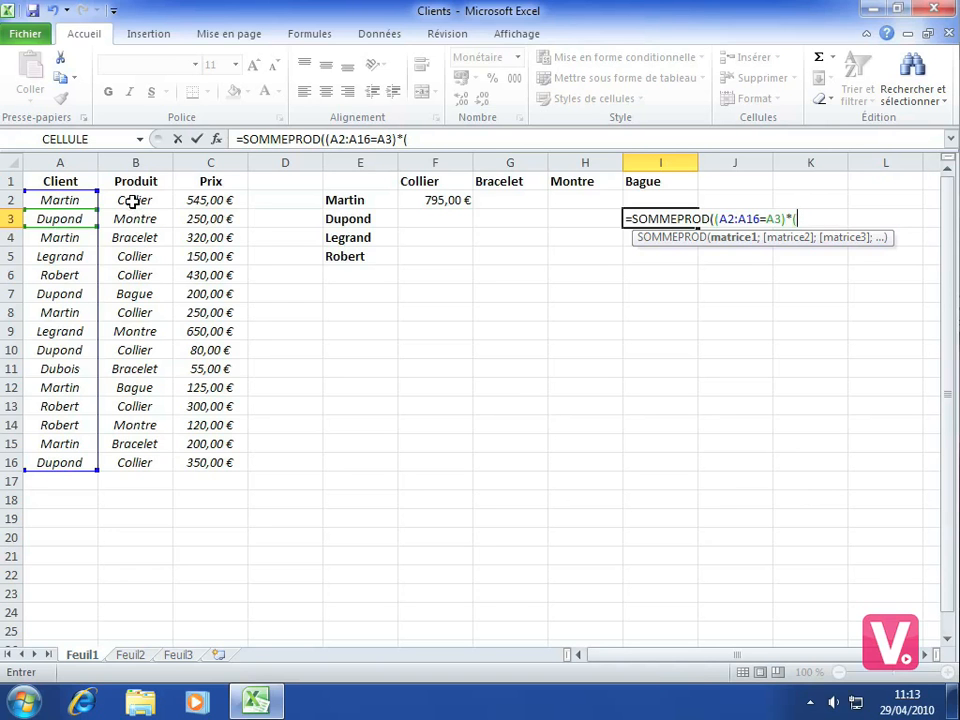
{"action": "left_click_drag", "start_coordinate": [133, 201], "coordinate": [137, 476]}
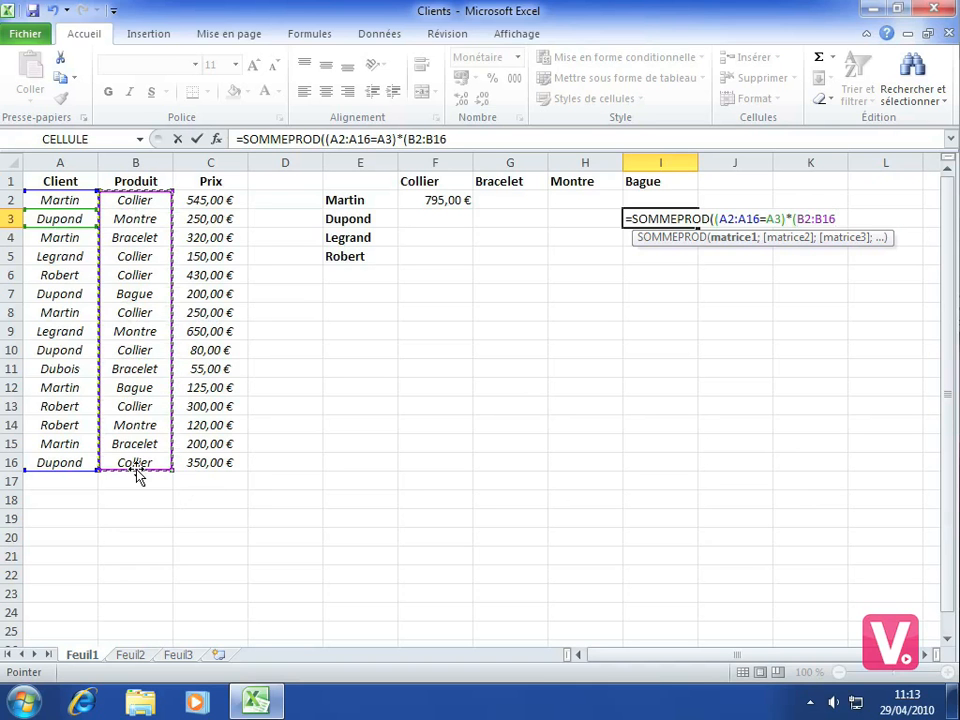
{"action": "type", "text": "="}
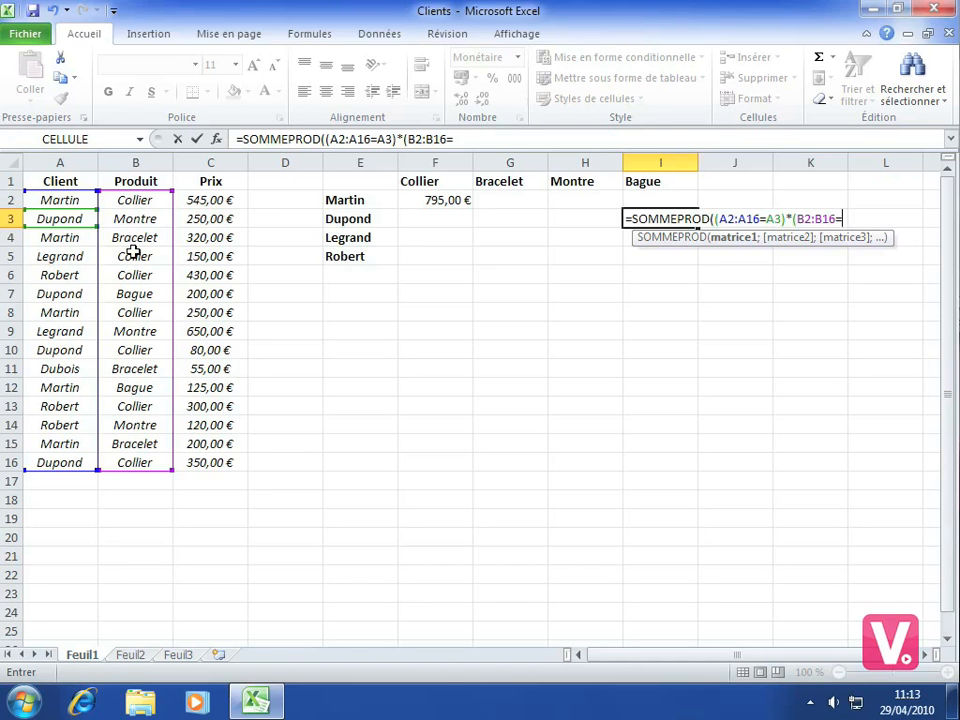
{"action": "left_click", "coordinate": [134, 294]}
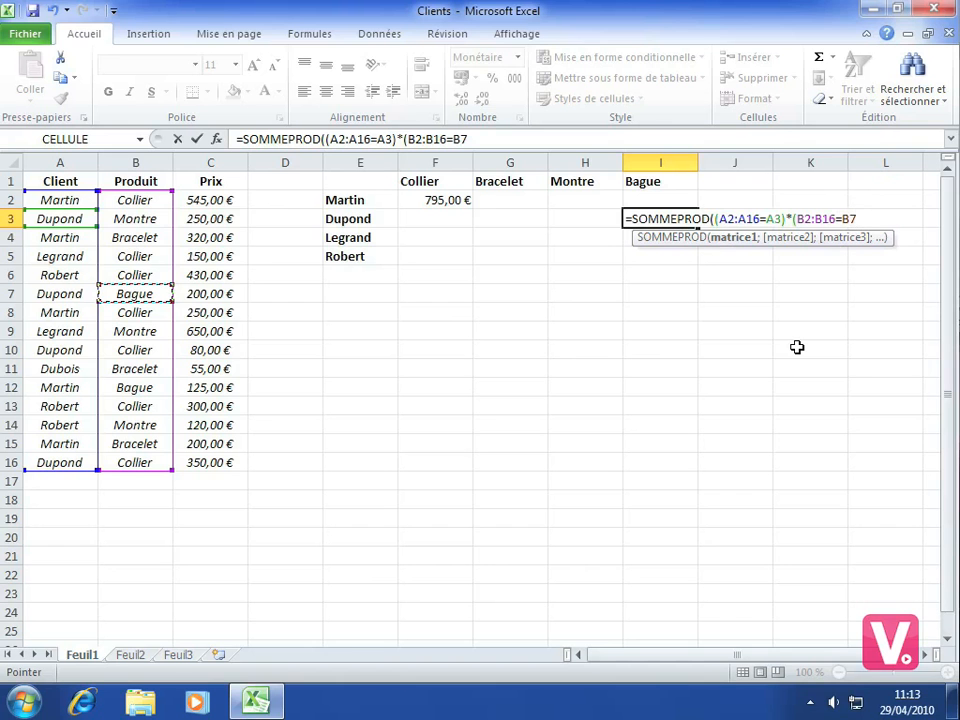
{"action": "type", "text": ")*("}
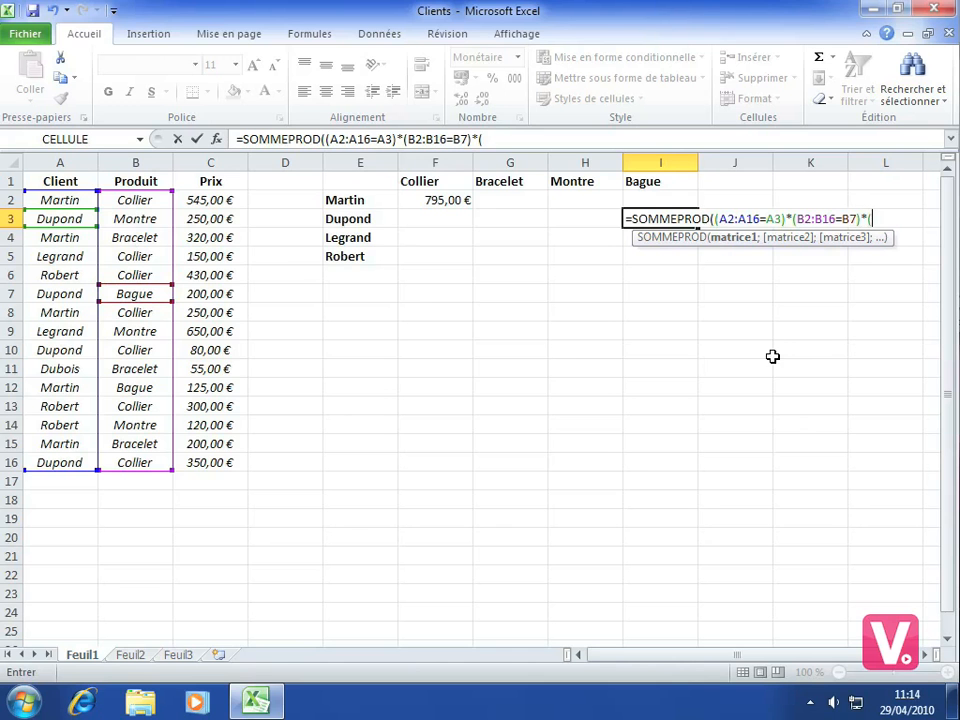
{"action": "left_click_drag", "start_coordinate": [202, 200], "coordinate": [204, 456]}
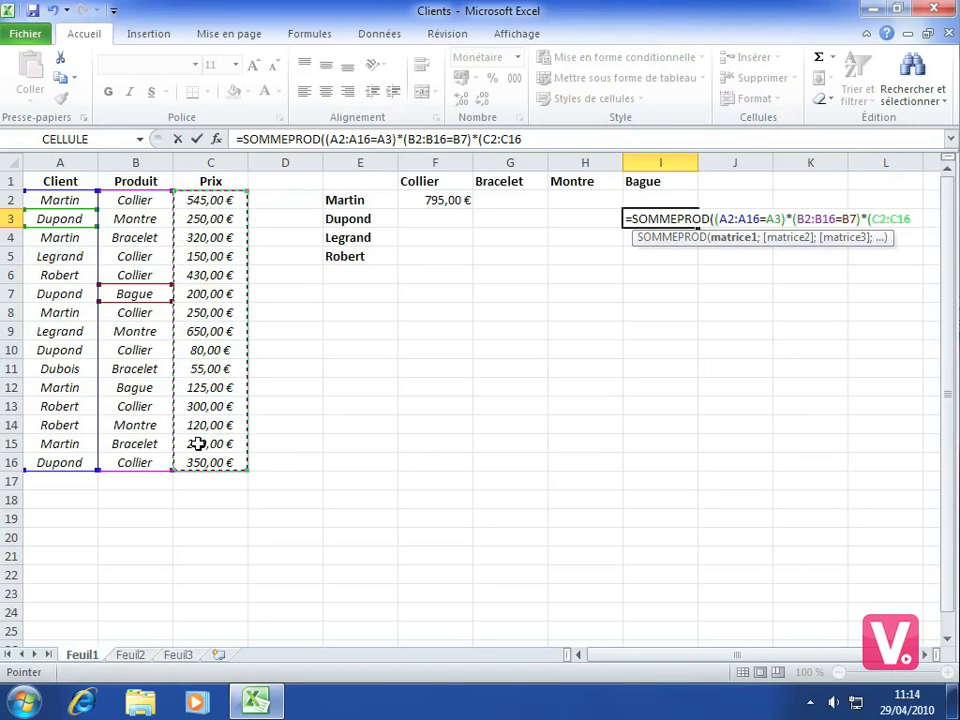
{"action": "type", "text": "))"}
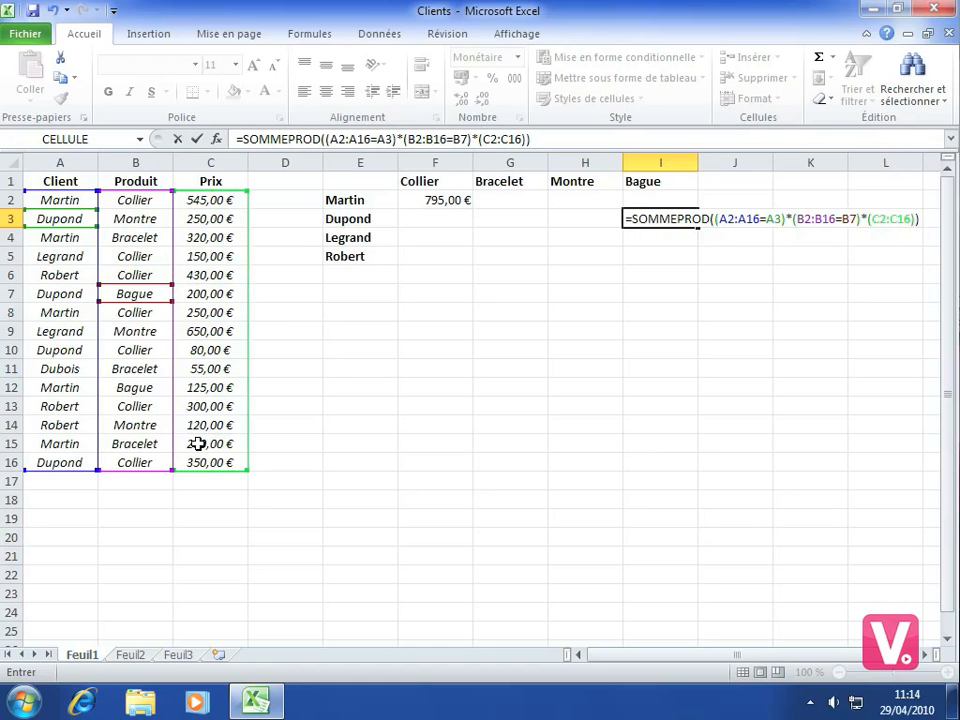
{"action": "key", "text": "Return"}
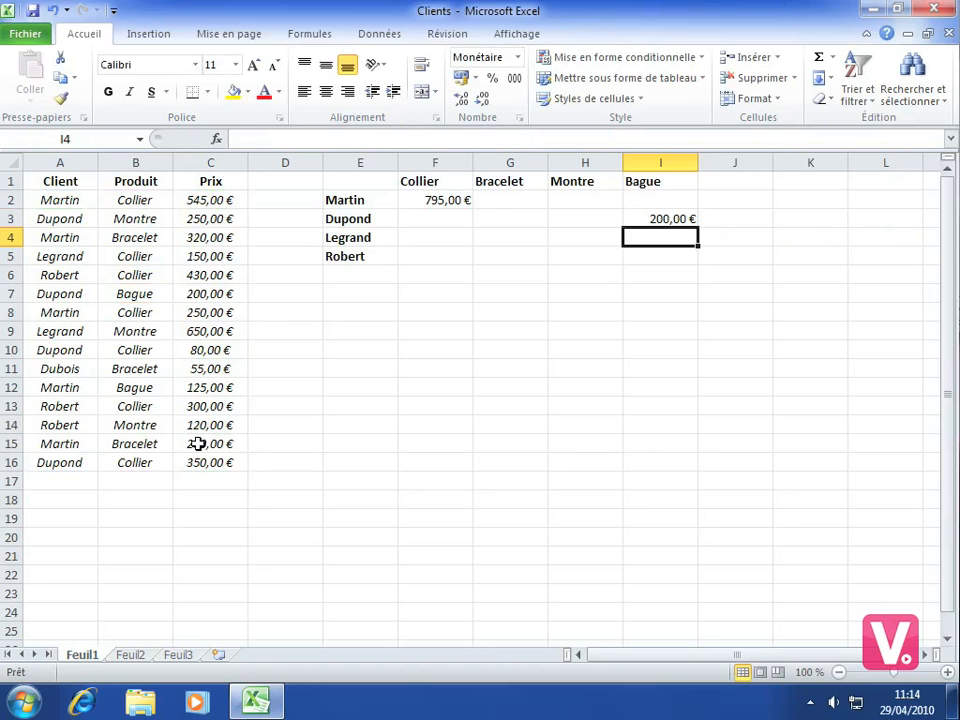